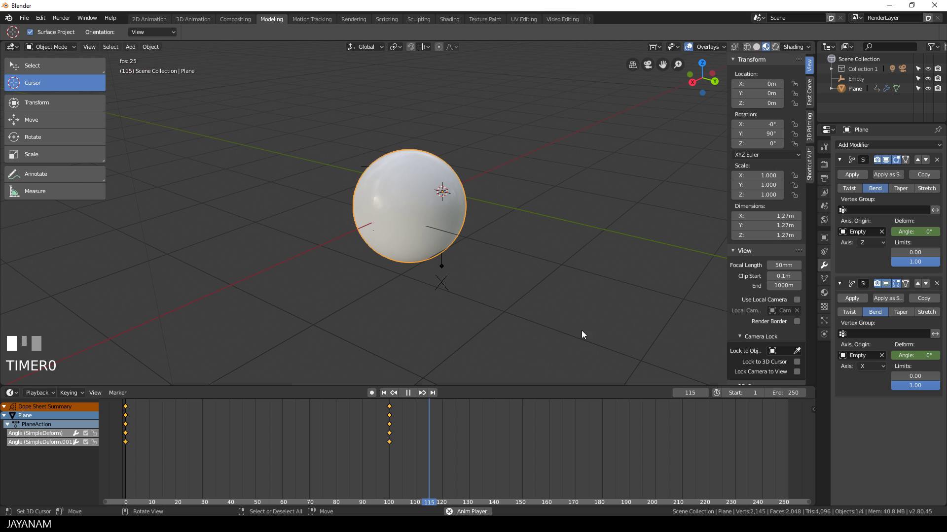
pyautogui.moveTo(581, 331); pyautogui.dragTo(422, 300, button='middle')
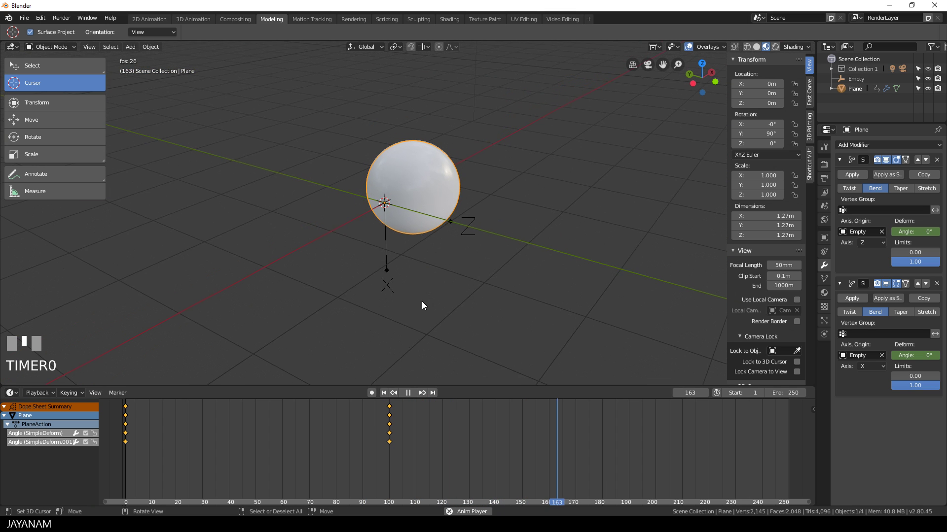
pyautogui.moveTo(301, 458); pyautogui.dragTo(121, 471)
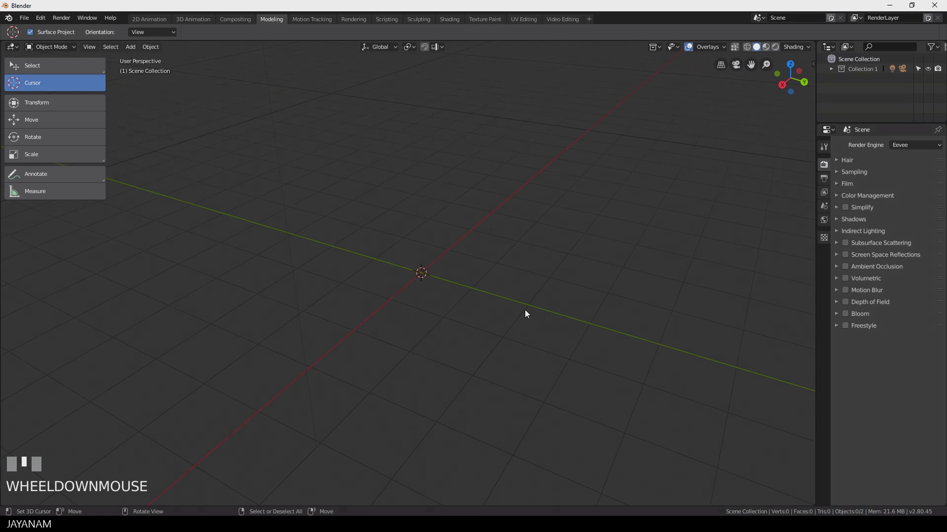
# - Add a plane mesh at the world origin and rotate it 90° about the global Y axis
pyautogui.hotkey('shift', 'a')
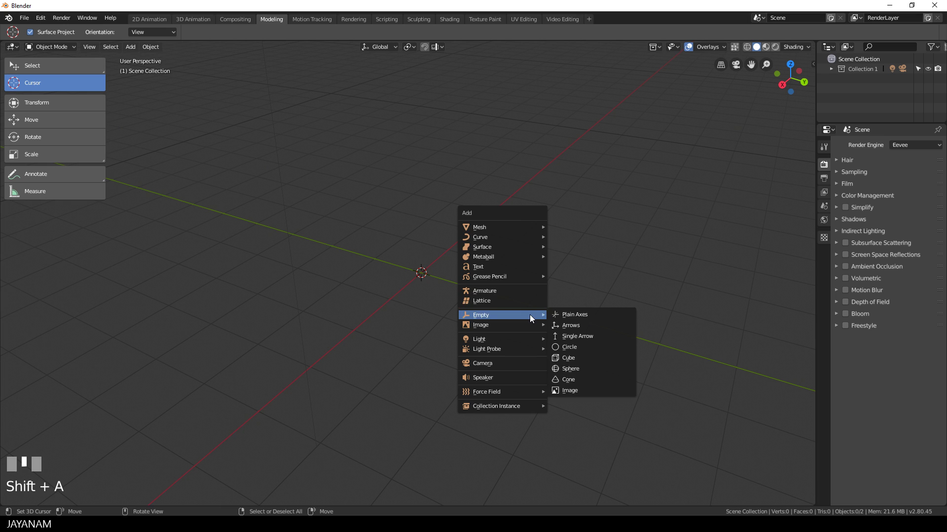
pyautogui.moveTo(510, 226)
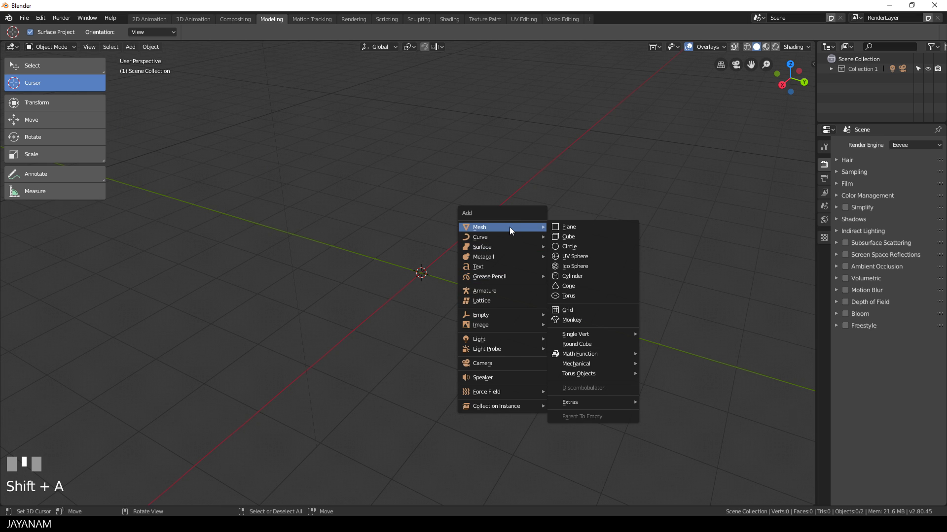
pyautogui.click(568, 229)
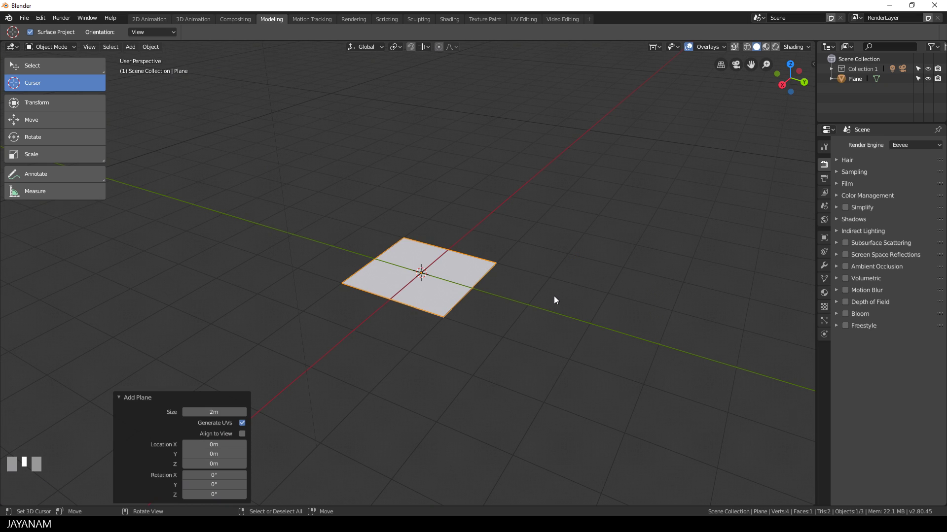
pyautogui.press('r')
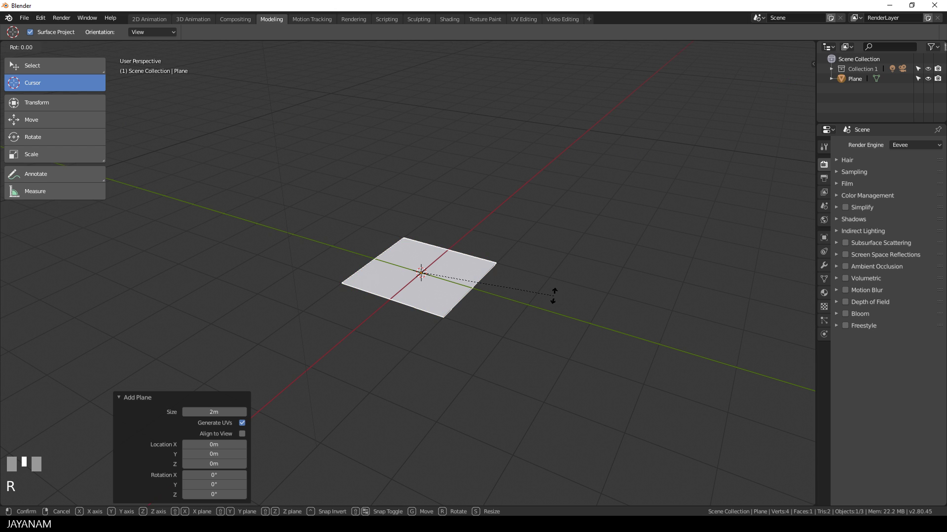
pyautogui.write('y')
pyautogui.write('90')
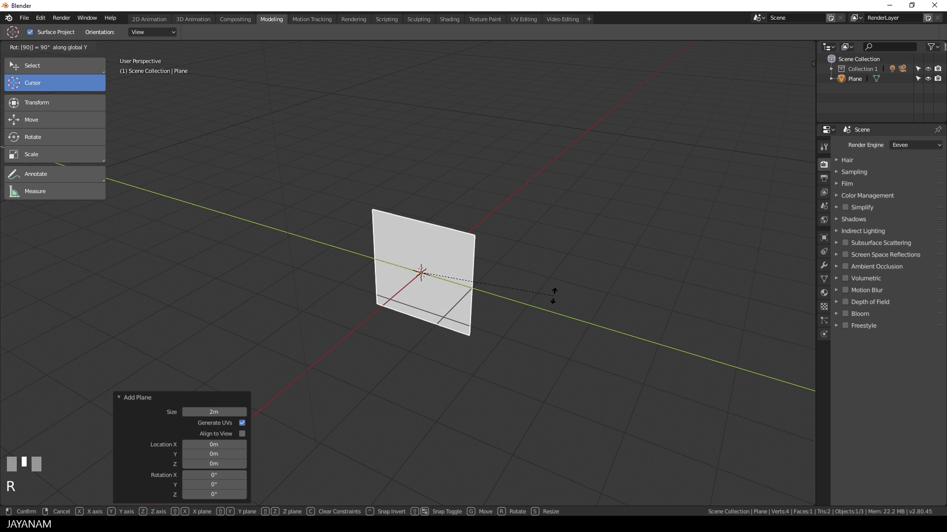
pyautogui.press('Return')
# - In Edit Mode, scale the plane's geometry by a factor of 2 along the Y axis
pyautogui.press('Tab')
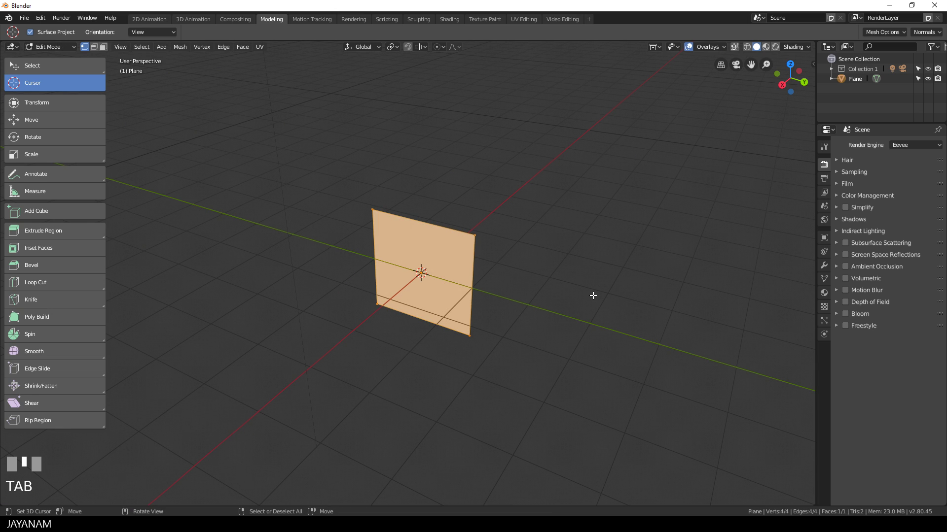
pyautogui.press('s')
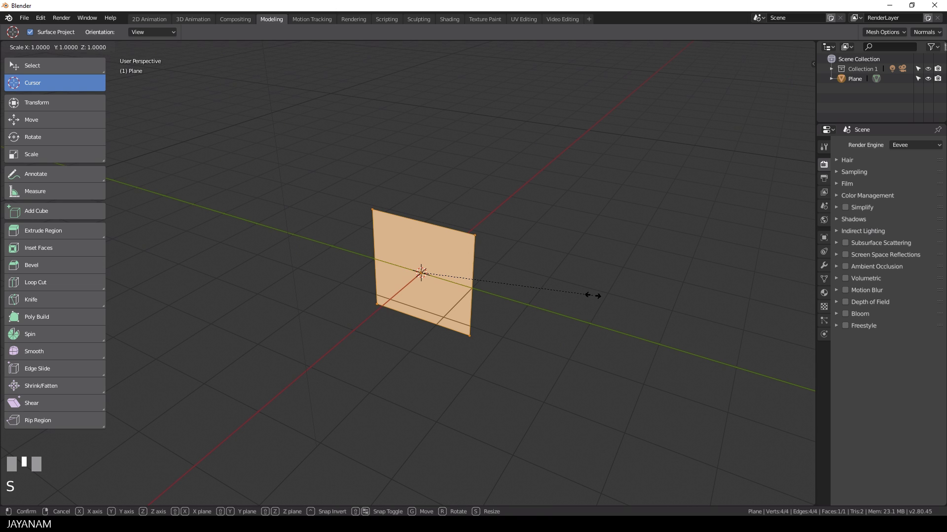
pyautogui.press('y')
pyautogui.press('2')
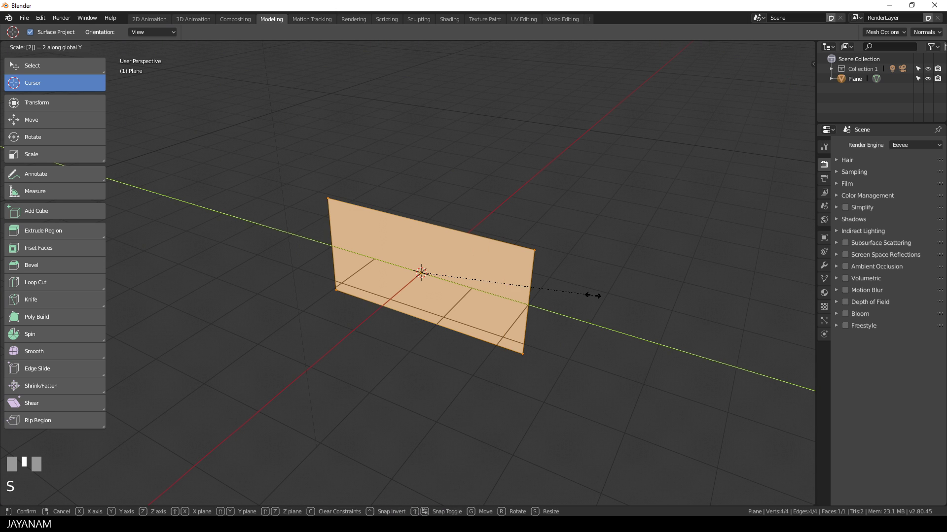
pyautogui.press('Return')
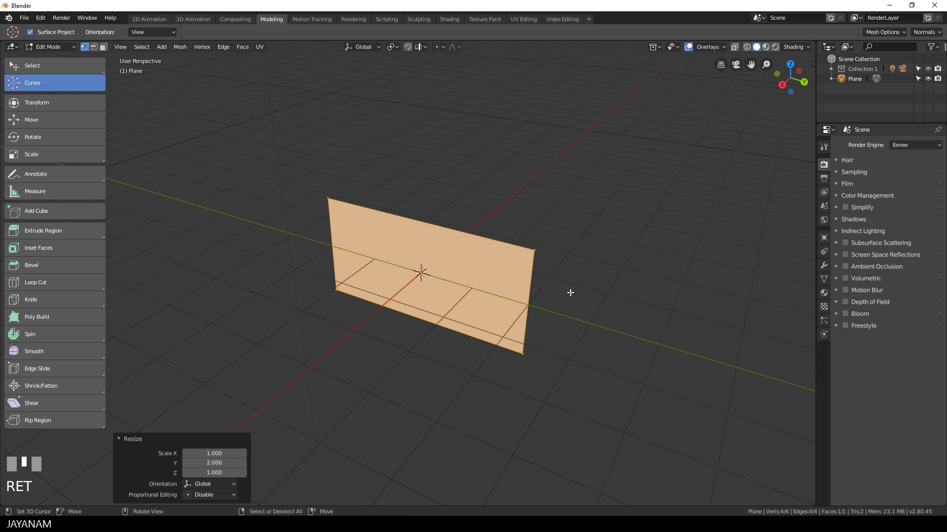
# - Insert a single vertical loop cut through the middle of the plane to split it into two square halves
pyautogui.moveTo(571, 293); pyautogui.dragTo(466, 252, button='middle')
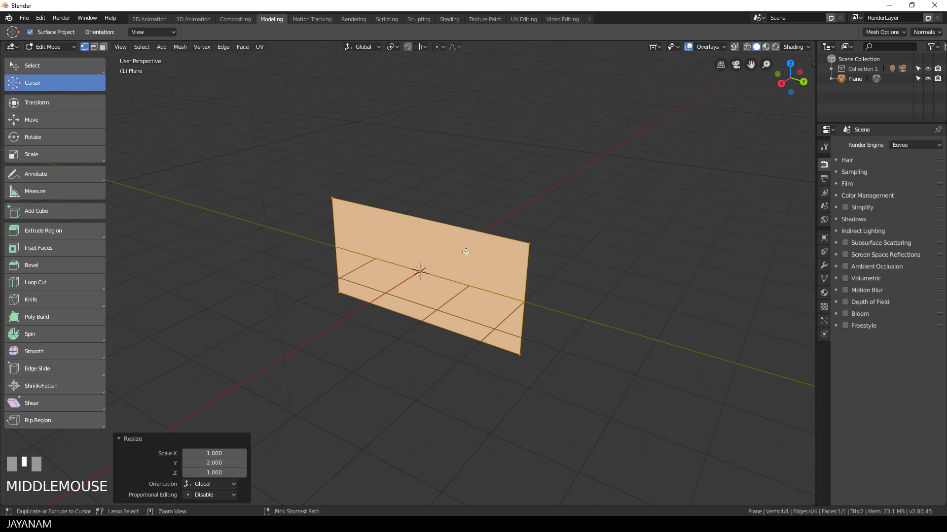
pyautogui.hotkey('ctrl', 'r')
pyautogui.click(438, 239)
pyautogui.click(437, 239)
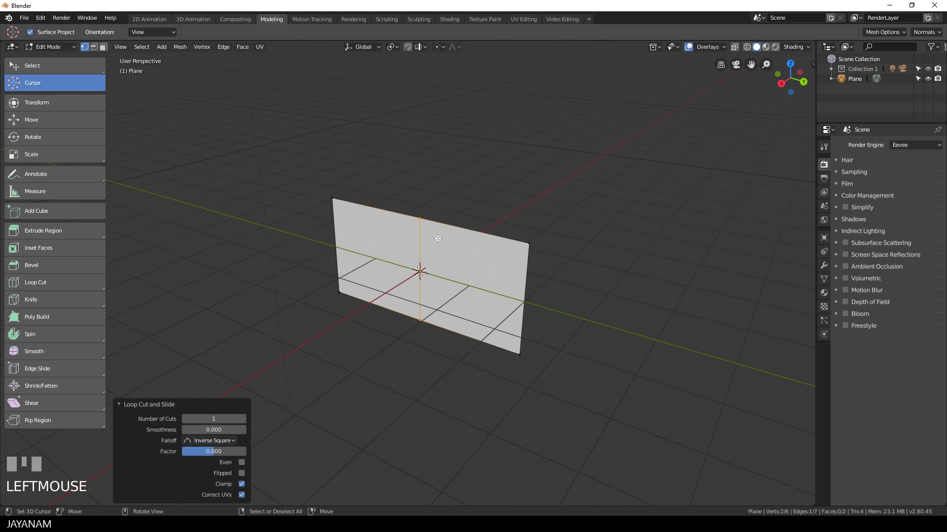
# - Select the whole mesh, subdivide it five times with one cut each, and return to Object Mode
pyautogui.press('a')
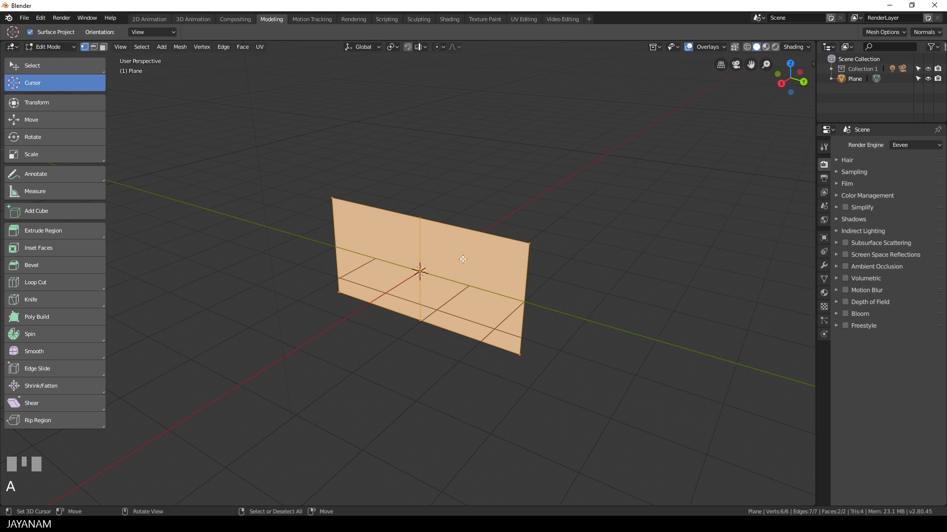
pyautogui.press('w')
pyautogui.click(462, 259)
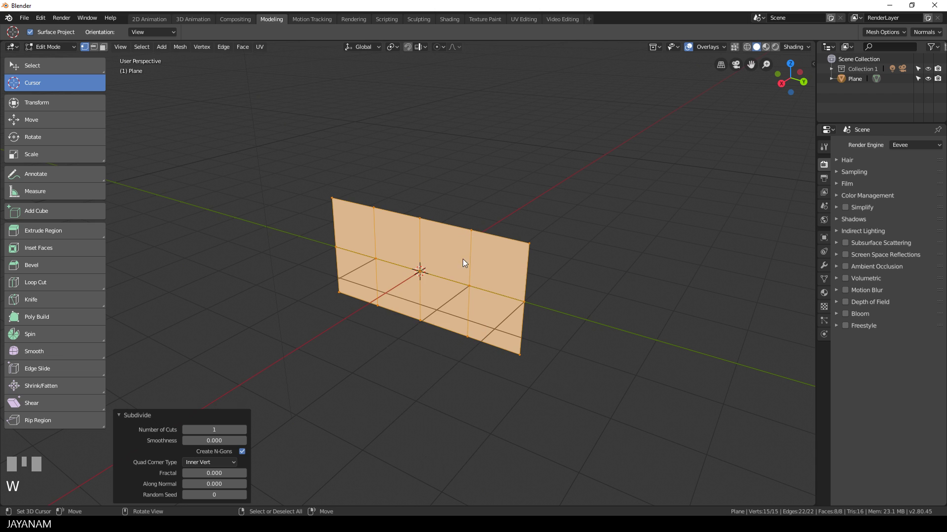
pyautogui.press('w')
pyautogui.click(462, 259)
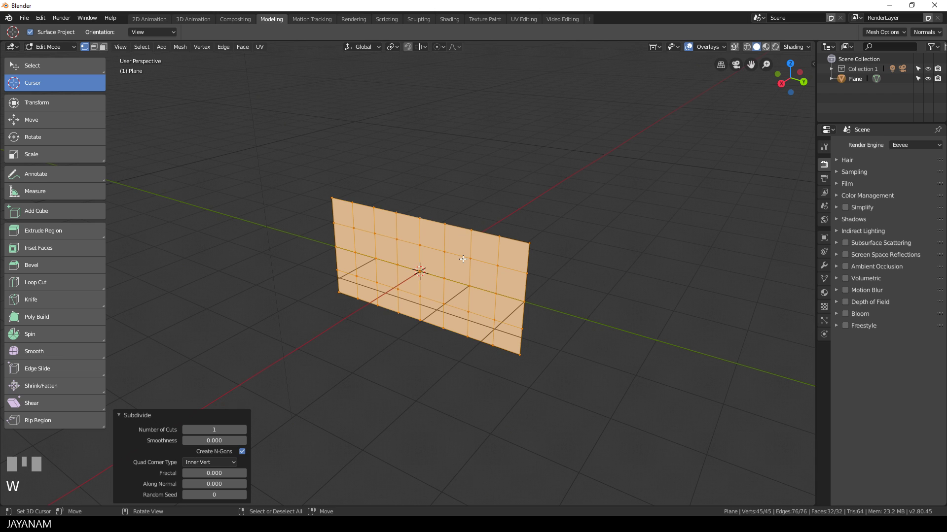
pyautogui.press('w')
pyautogui.click(463, 259)
pyautogui.press('w')
pyautogui.click(463, 259)
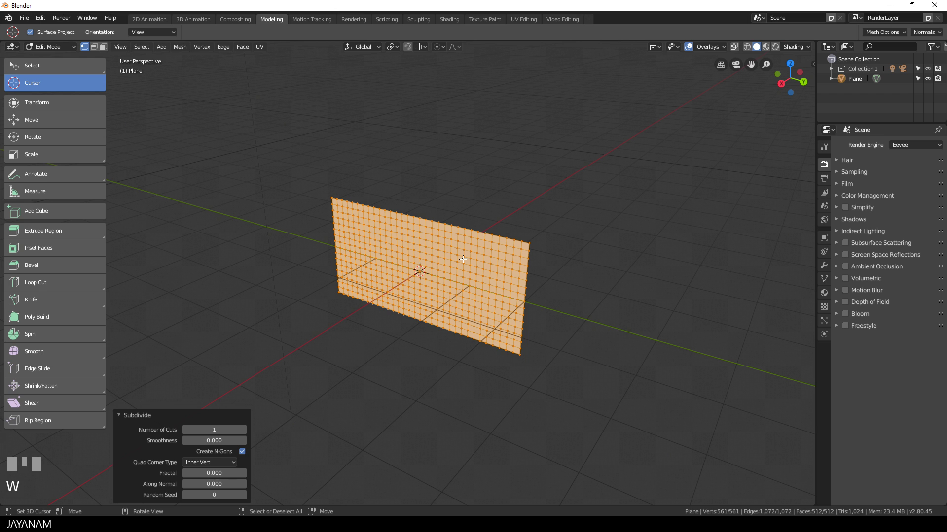
pyautogui.press('w')
pyautogui.click(463, 260)
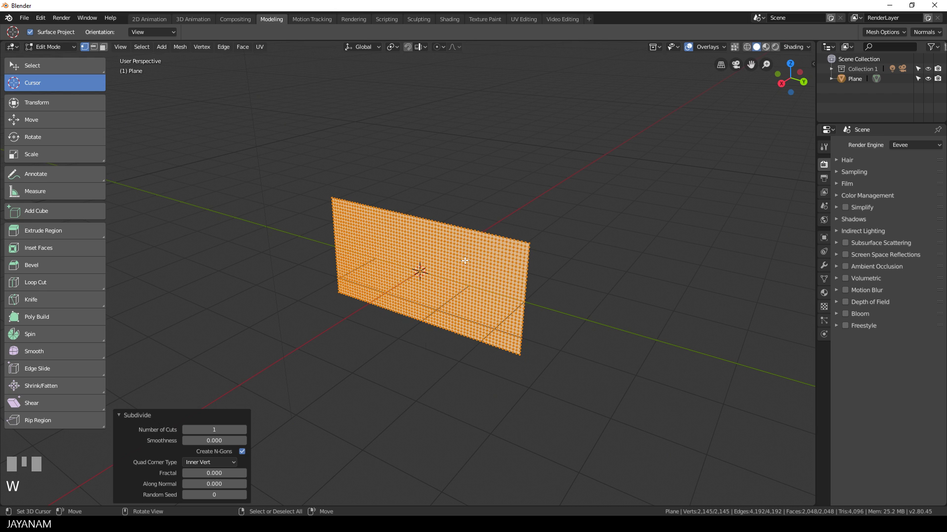
pyautogui.press('Tab')
# - Apply Shade Smooth to the subdivided plane
pyautogui.click(422, 275)
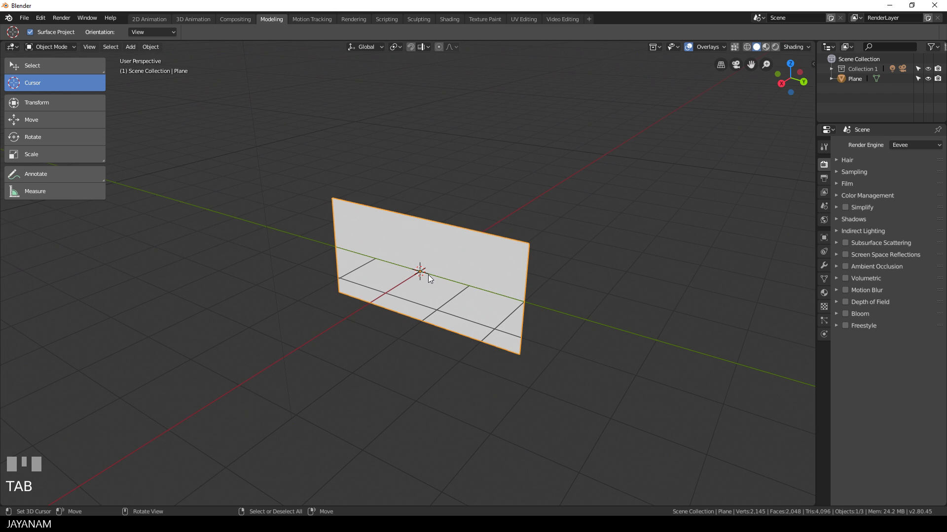
pyautogui.press('F3')
pyautogui.write('origin')
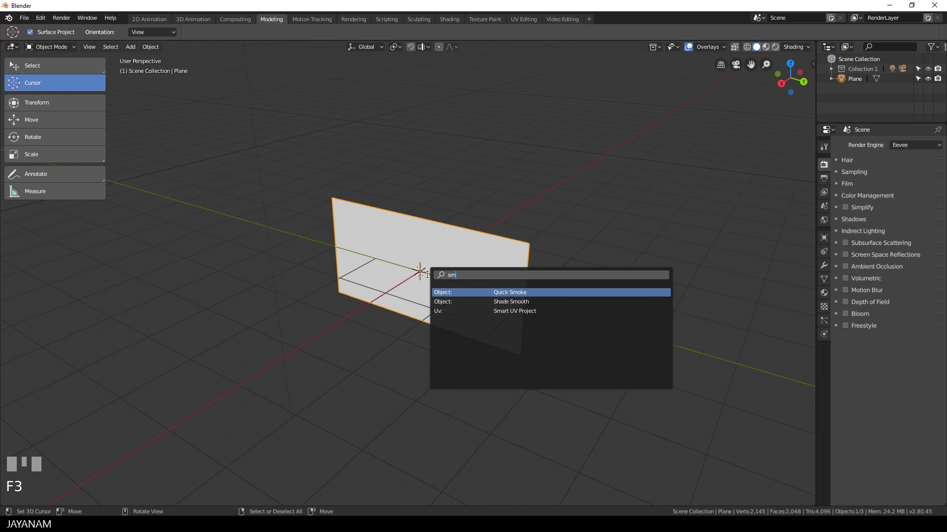
pyautogui.press('Return')
# - Add an empty of type Arrows at the world origin
pyautogui.moveTo(428, 274); pyautogui.dragTo(494, 305, button='middle')
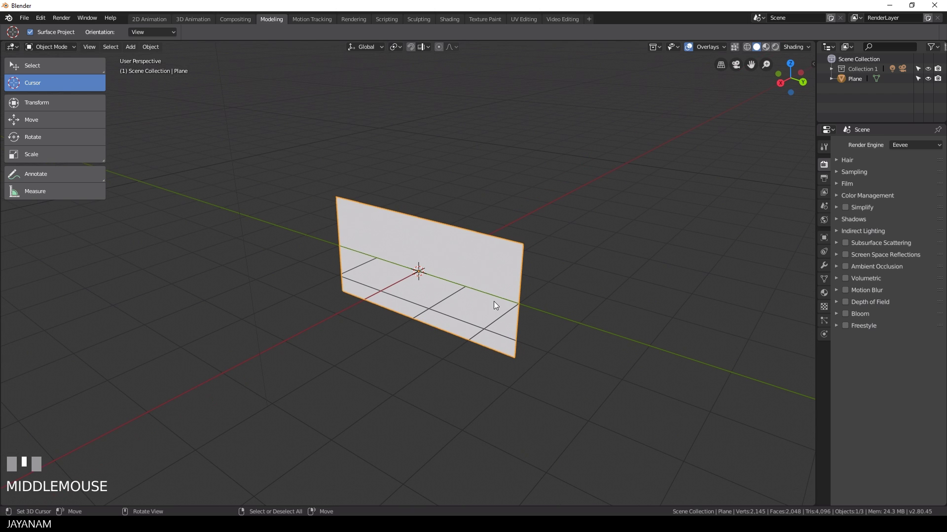
pyautogui.hotkey('shift', 'a')
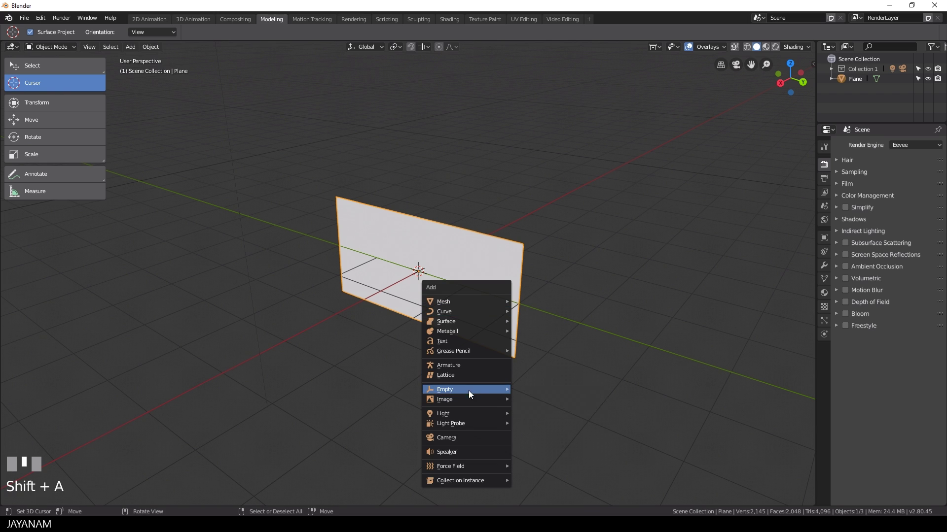
pyautogui.moveTo(476, 389)
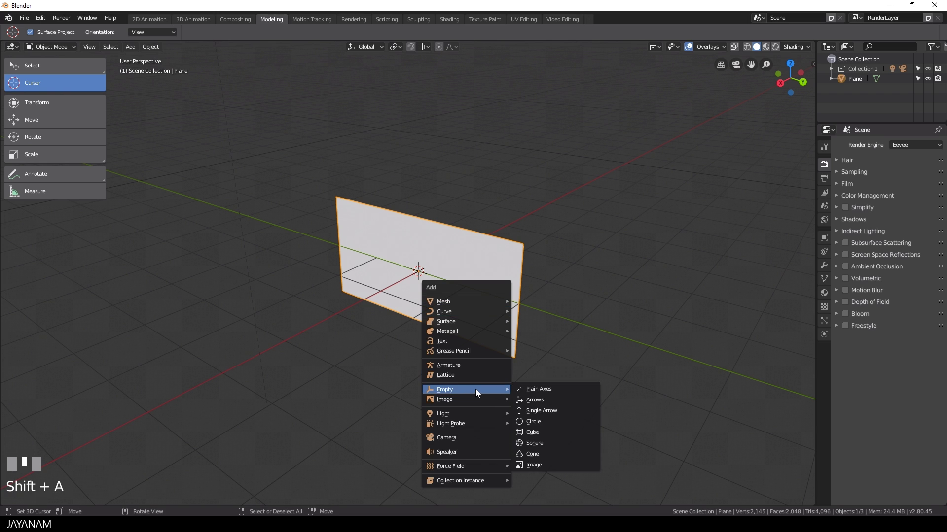
pyautogui.click(557, 397)
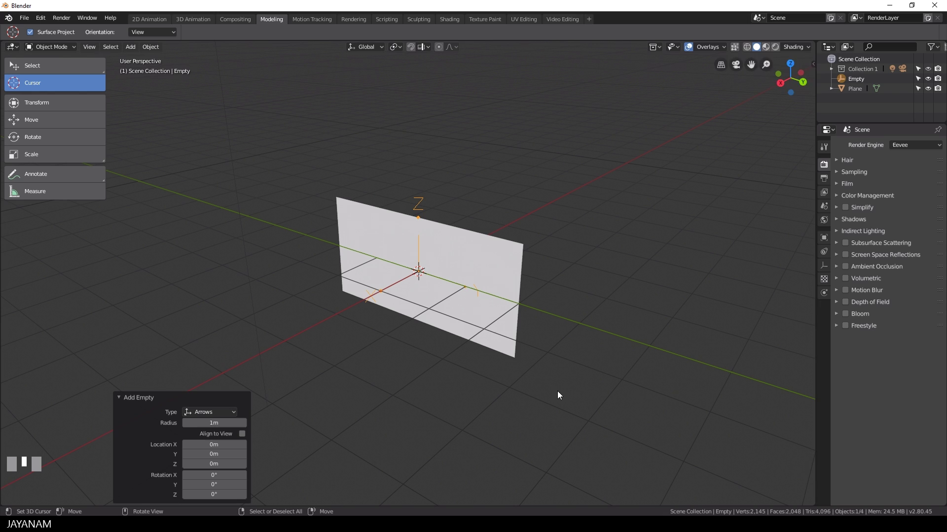
# - Set the empty's rotation to 90° on X and 90° on Y
pyautogui.press('n')
pyautogui.click(810, 65)
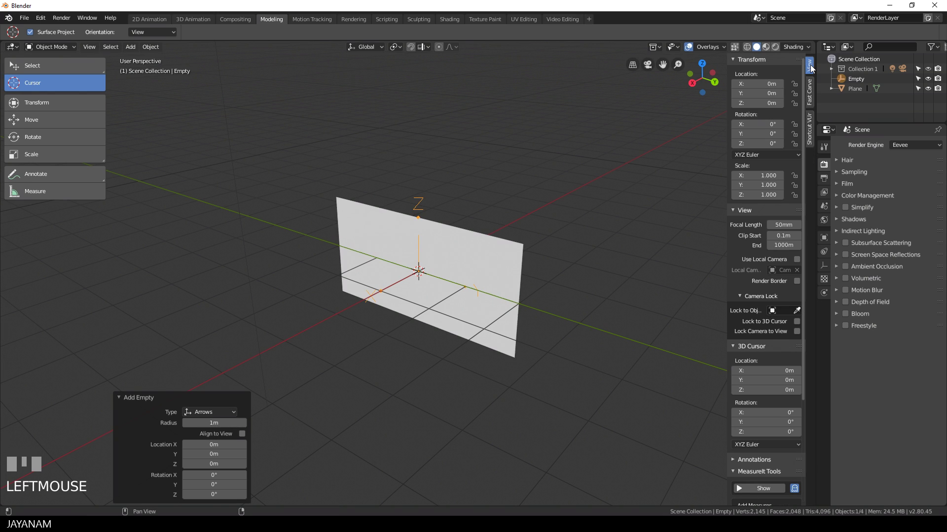
pyautogui.click(754, 123)
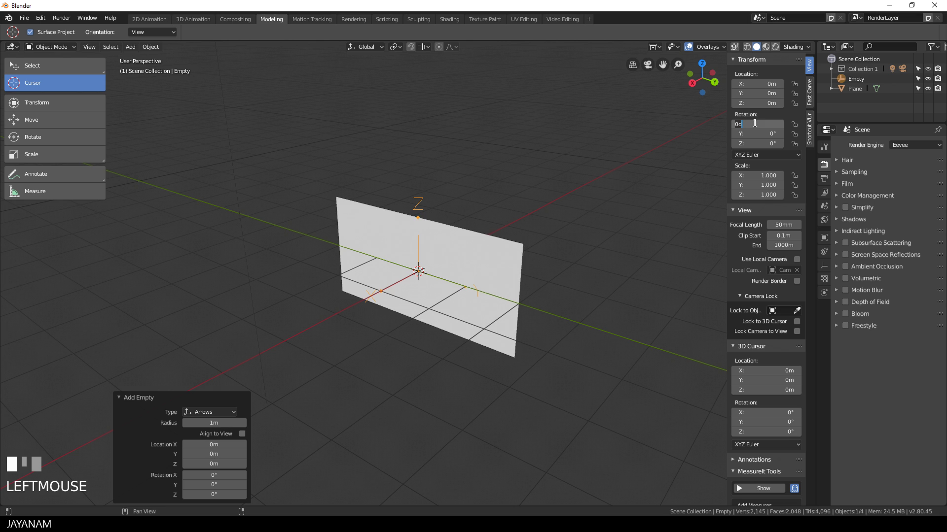
pyautogui.write('90')
pyautogui.press('Tab')
pyautogui.write('90')
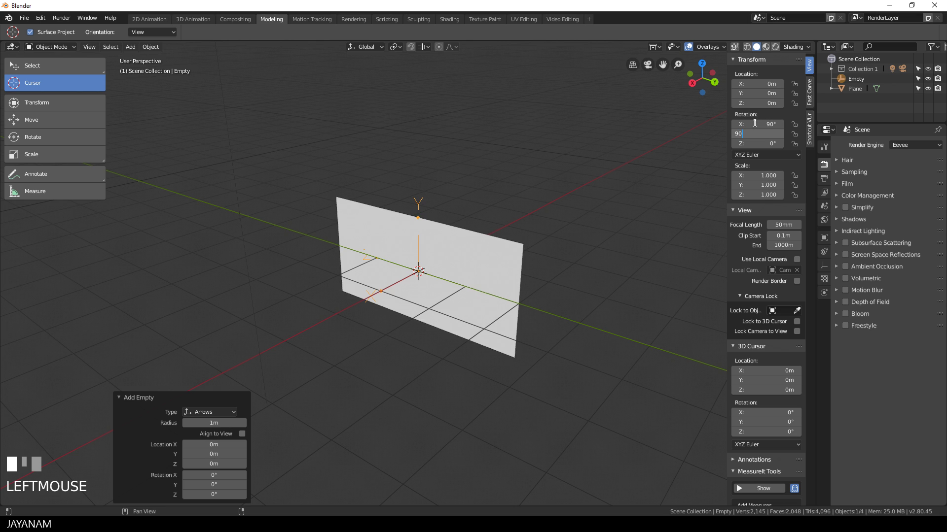
pyautogui.press('Return')
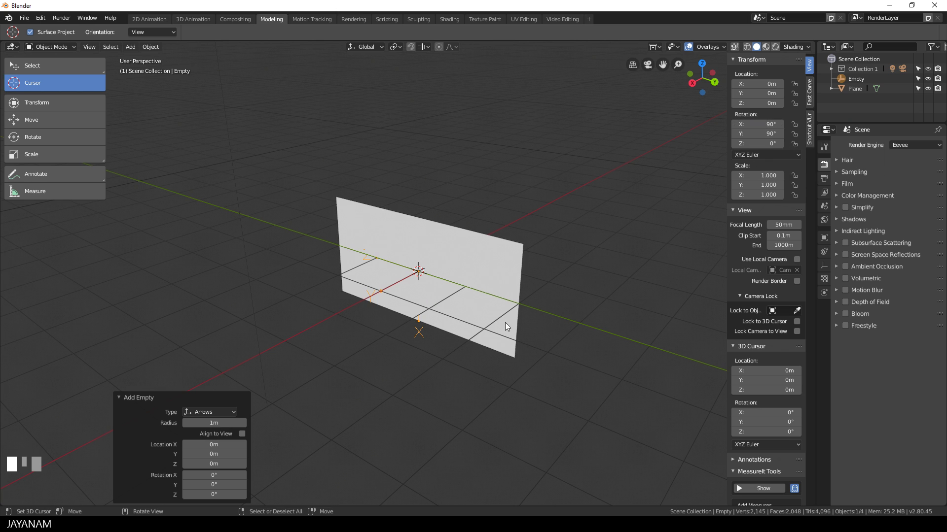
# - Select the plane, add a Simple Deform modifier to it, and set the deform mode to Bend
pyautogui.scroll(-2, 504, 322)
pyautogui.rightClick(457, 298)
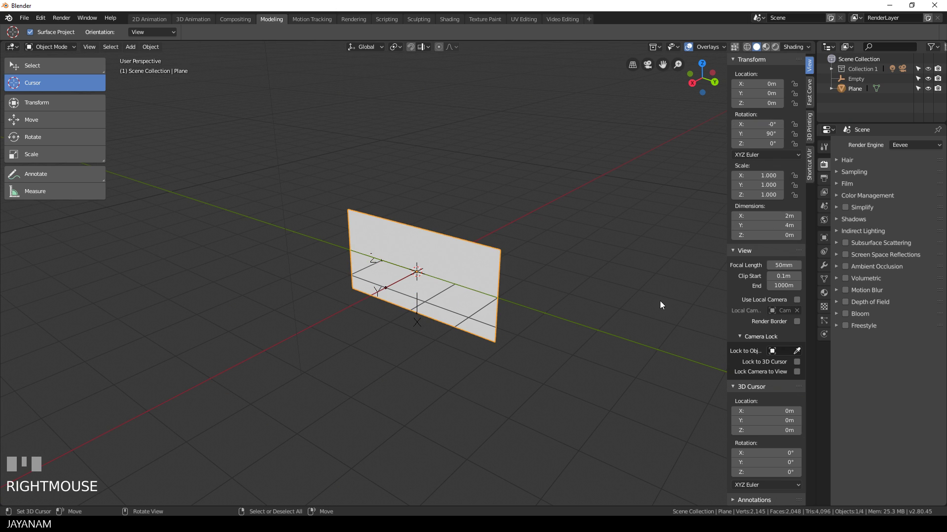
pyautogui.click(824, 265)
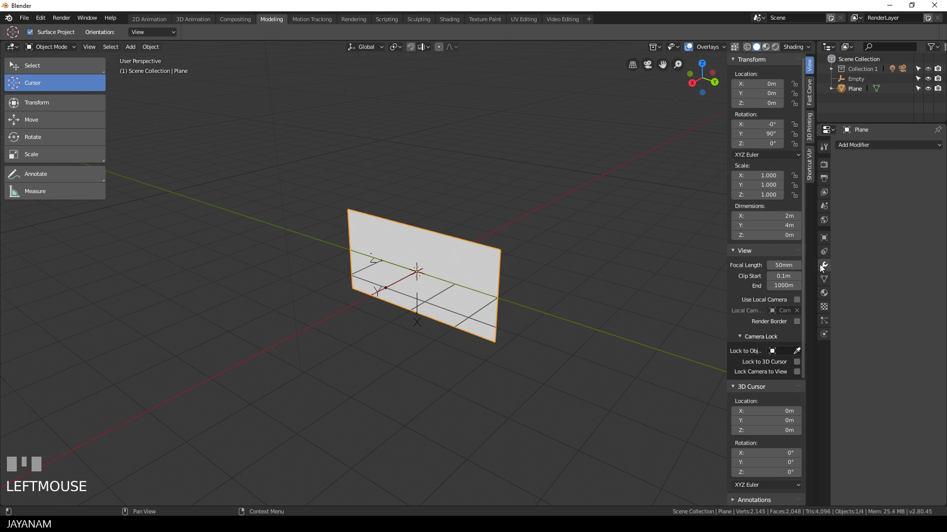
pyautogui.click(845, 146)
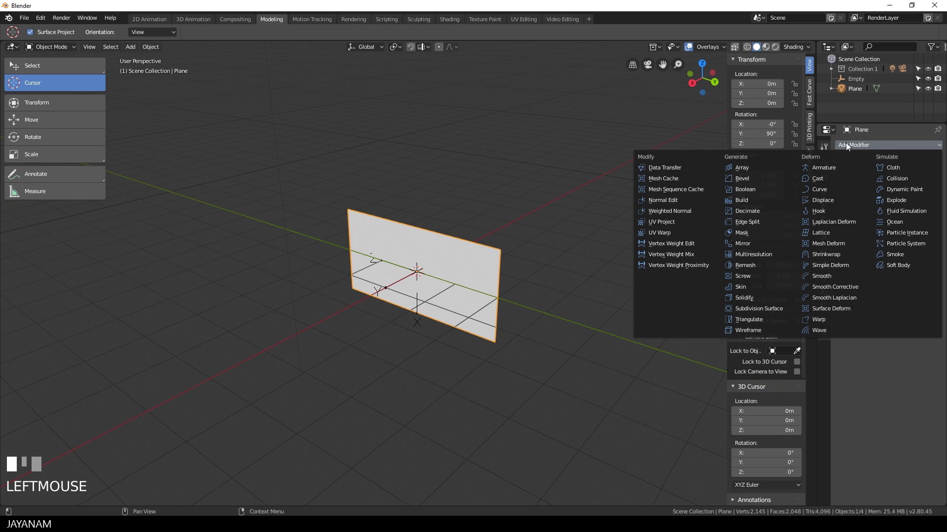
pyautogui.click(850, 265)
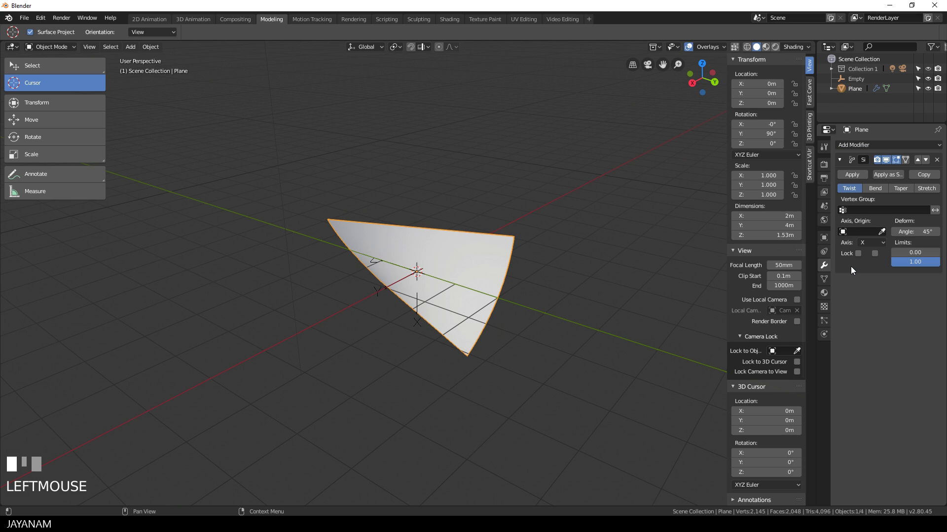
pyautogui.click(875, 189)
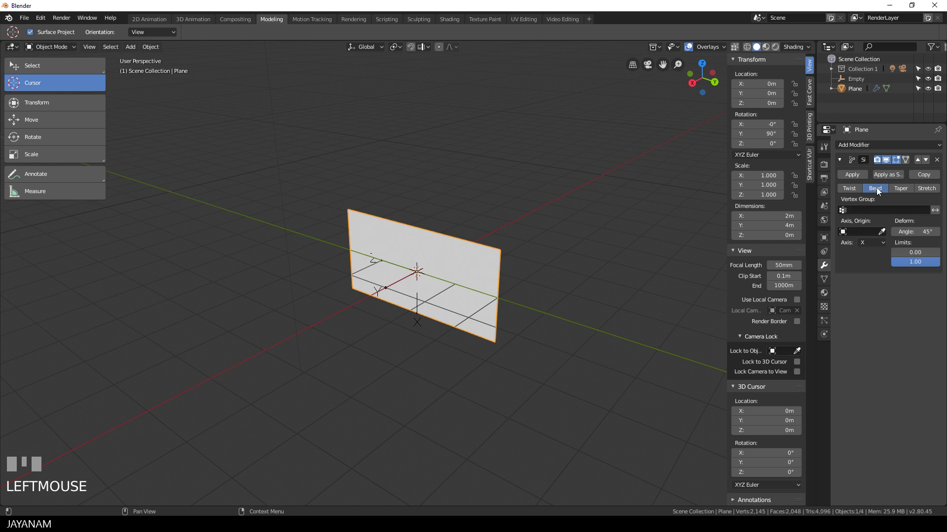
# - Configure the plane's Bend modifier with the Empty as its origin, Z as its axis and an angle of 180°
pyautogui.click(860, 231)
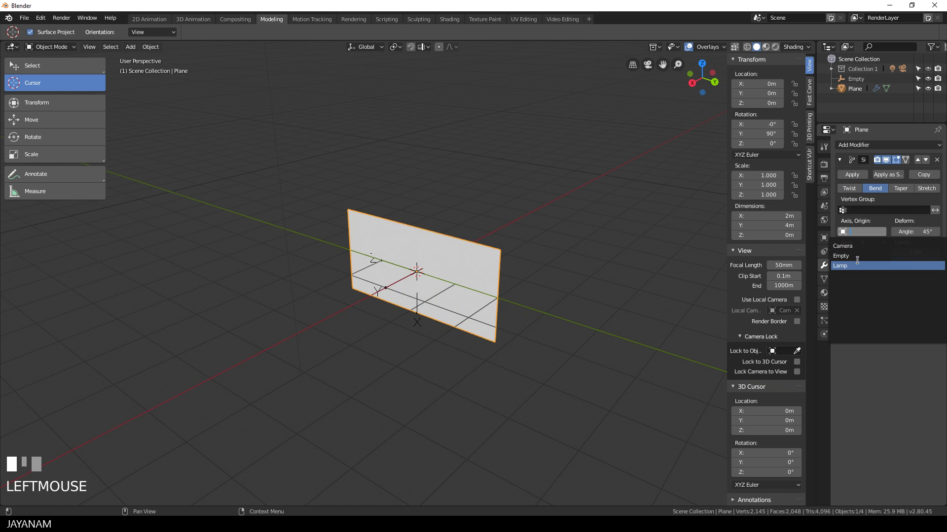
pyautogui.click(860, 256)
pyautogui.click(869, 243)
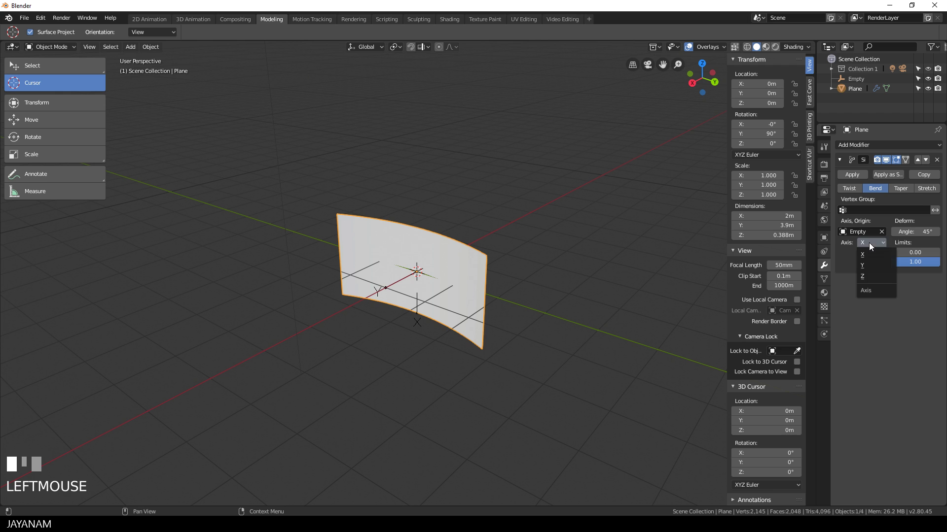
pyautogui.click(871, 274)
pyautogui.moveTo(903, 232); pyautogui.dragTo(934, 232)
pyautogui.click(915, 232)
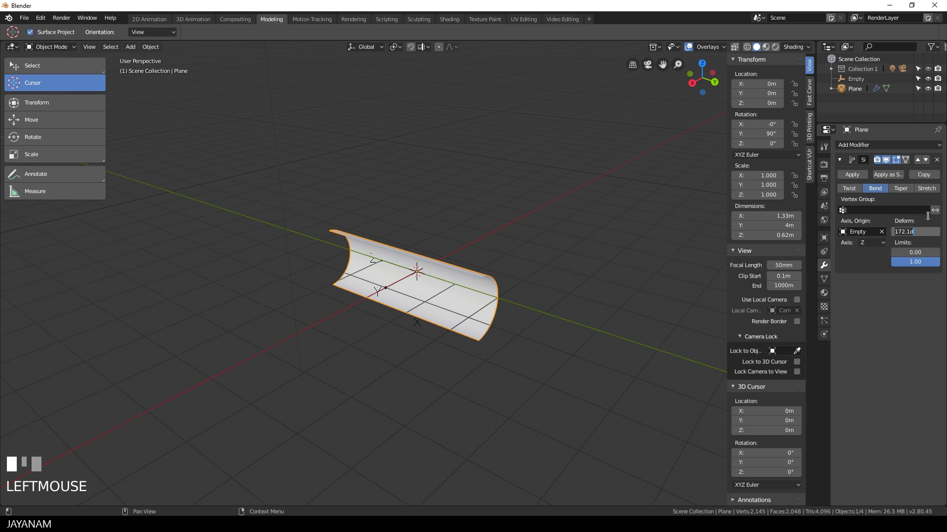
pyautogui.write('180')
pyautogui.press('Return')
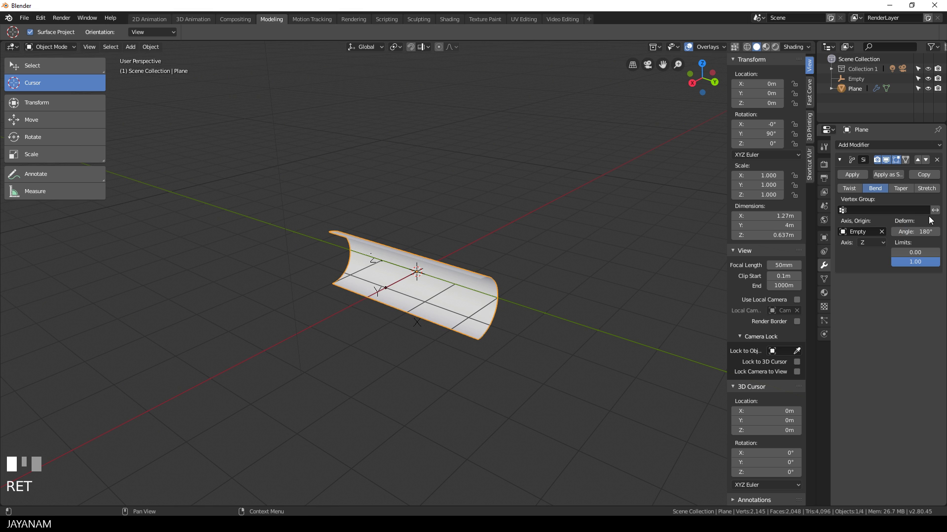
pyautogui.moveTo(493, 288)
pyautogui.mouseDown(button='middle')
pyautogui.moveTo(468, 287)
pyautogui.moveTo(477, 288)
pyautogui.mouseUp(button='middle')
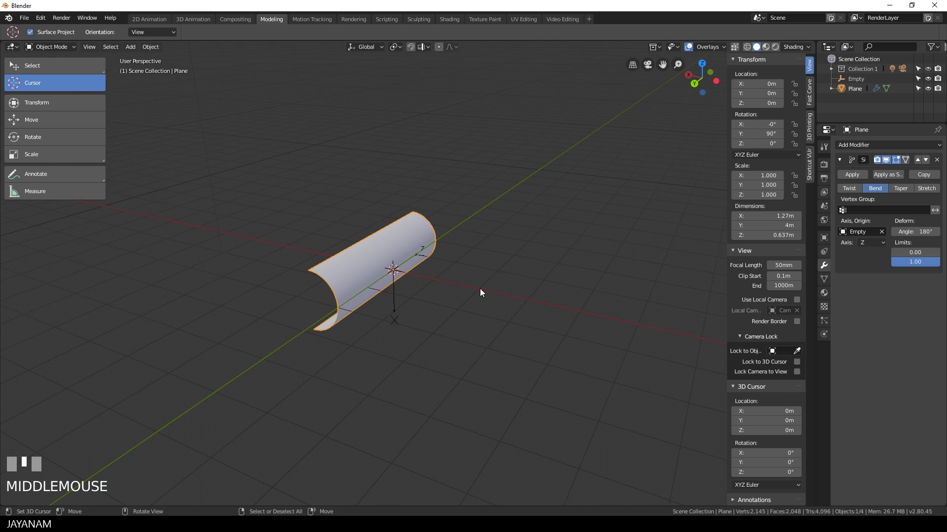
pyautogui.moveTo(410, 300); pyautogui.dragTo(500, 303, button='middle')
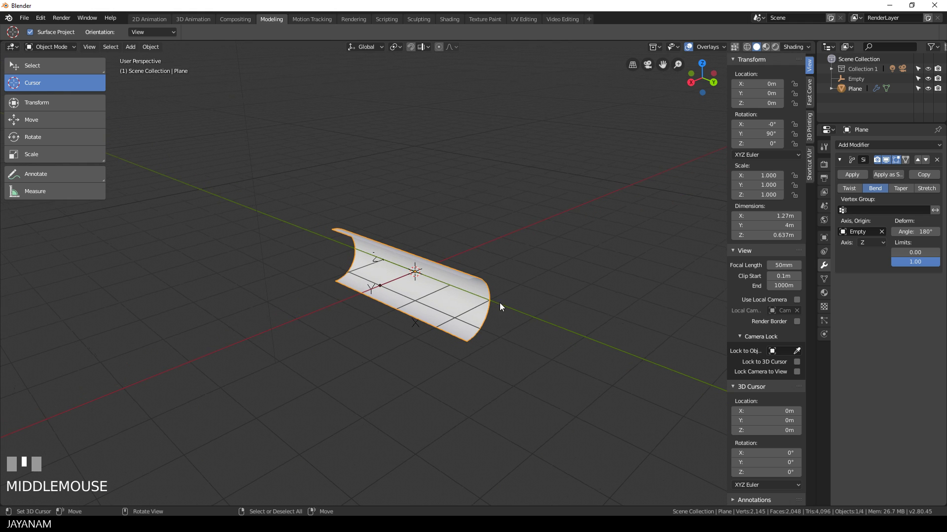
# - Duplicate the Bend modifier and set the copy's axis to X and its angle to 360°
pyautogui.click(922, 175)
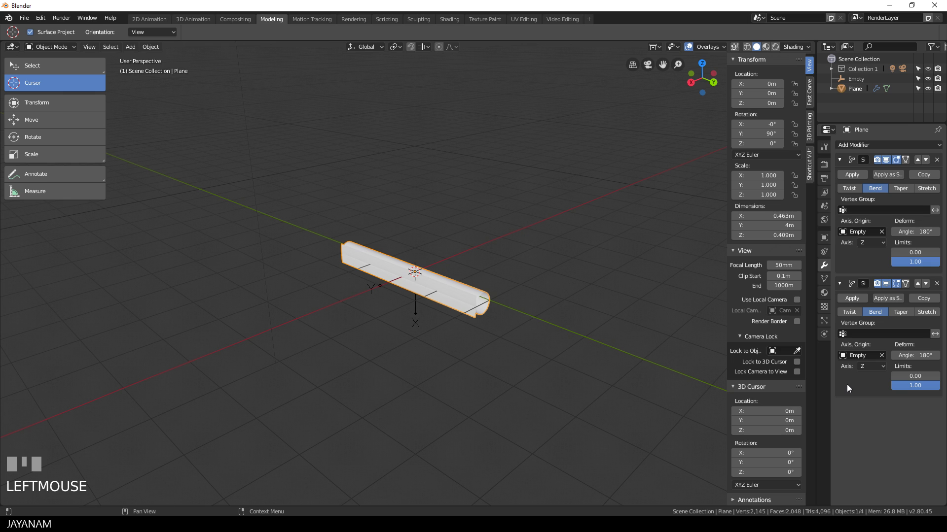
pyautogui.click(871, 366)
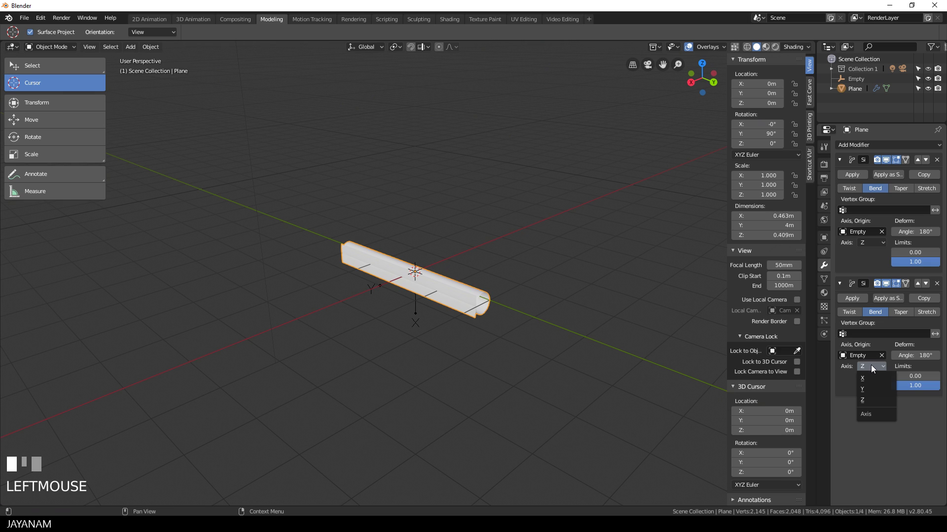
pyautogui.click(865, 379)
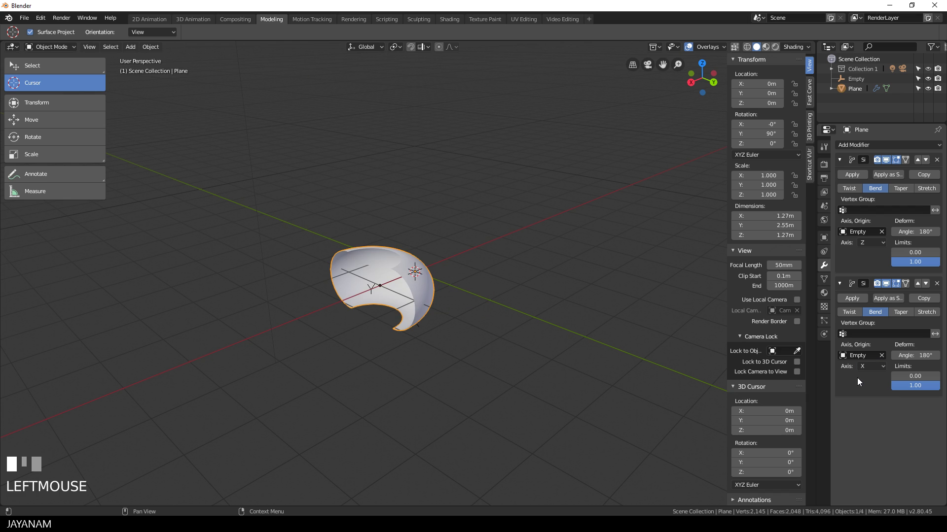
pyautogui.moveTo(915, 356)
pyautogui.mouseDown()
pyautogui.moveTo(941, 355)
pyautogui.moveTo(923, 355)
pyautogui.mouseUp()
pyautogui.click(923, 352)
pyautogui.write('3')
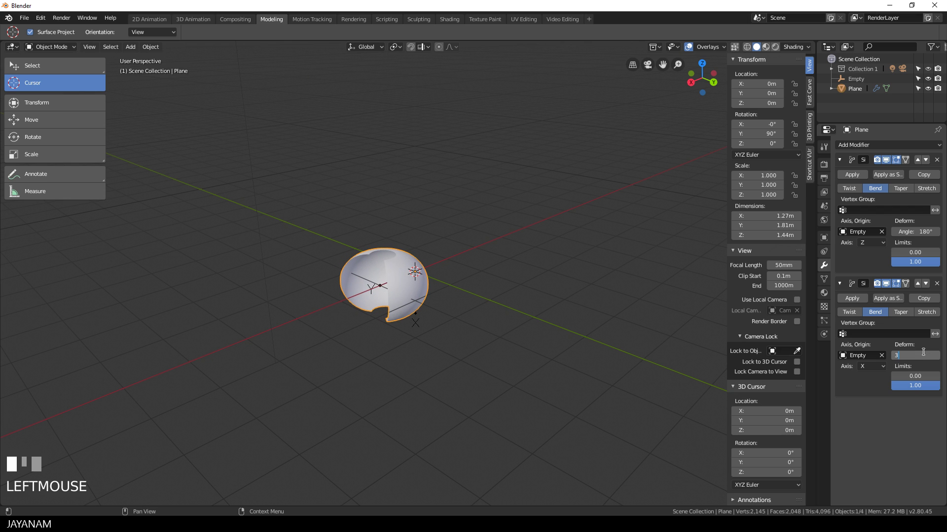
pyautogui.write('60')
pyautogui.press('Return')
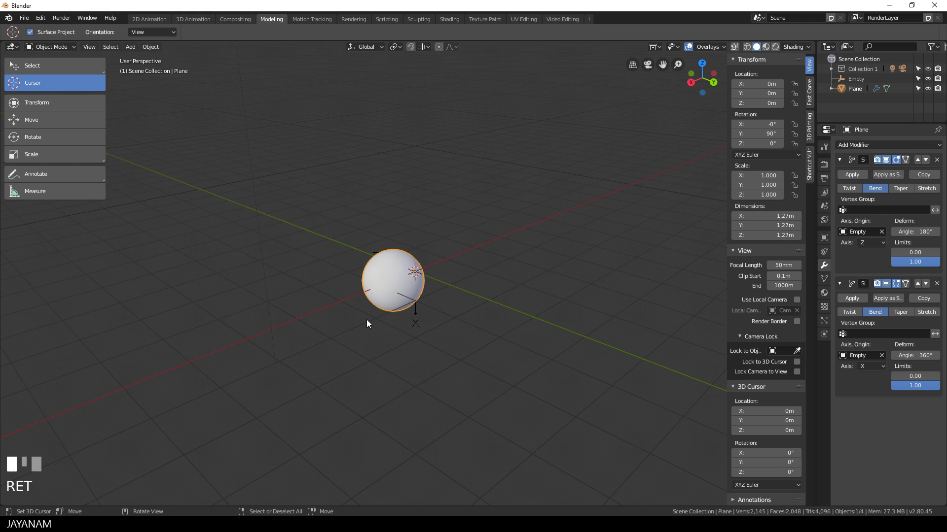
pyautogui.scroll(3, 367, 324)
pyautogui.scroll(-3, 469, 338)
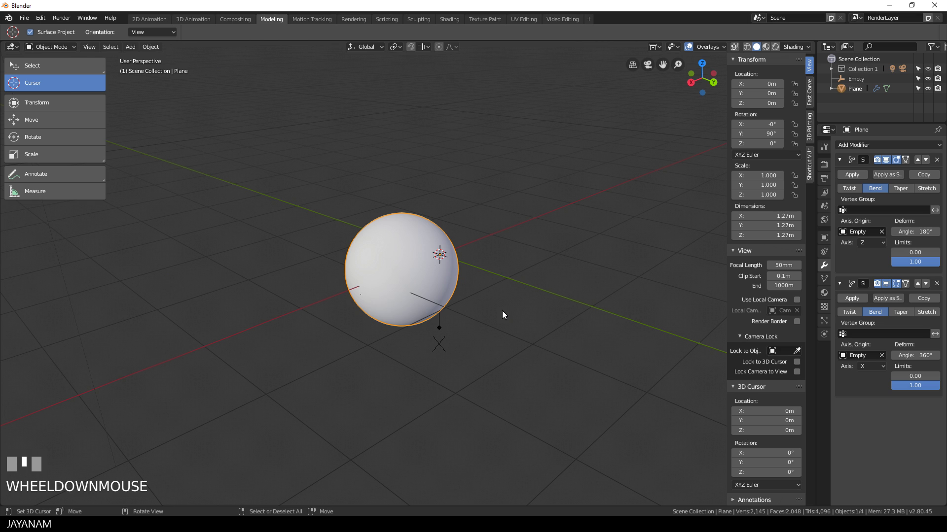
# - Set the deform angle of both Bend modifiers to 0°
pyautogui.click(915, 230)
pyautogui.press('BackSpace')
pyautogui.press('BackSpace')
pyautogui.press('BackSpace')
pyautogui.press('BackSpace')
pyautogui.write('0')
pyautogui.press('Return')
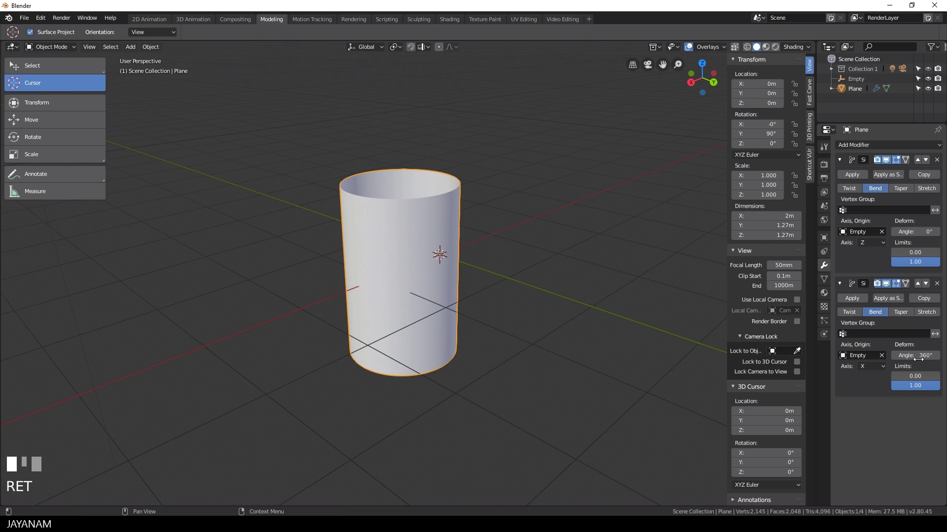
pyautogui.click(915, 355)
pyautogui.write('0')
pyautogui.press('Return')
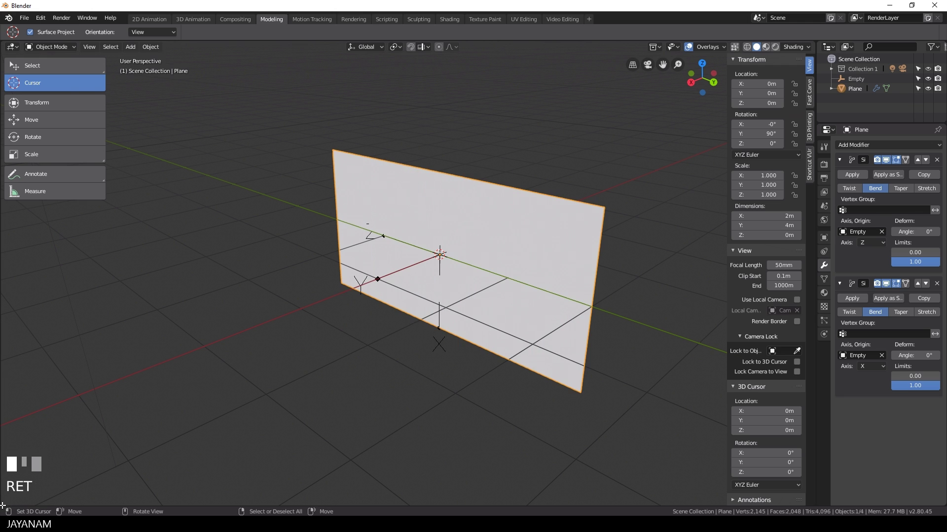
# - Split off a Timeline area below the 3D viewport and keyframe both Bend modifiers' angles at frame 1
pyautogui.moveTo(4, 505); pyautogui.dragTo(10, 387)
pyautogui.click(12, 392)
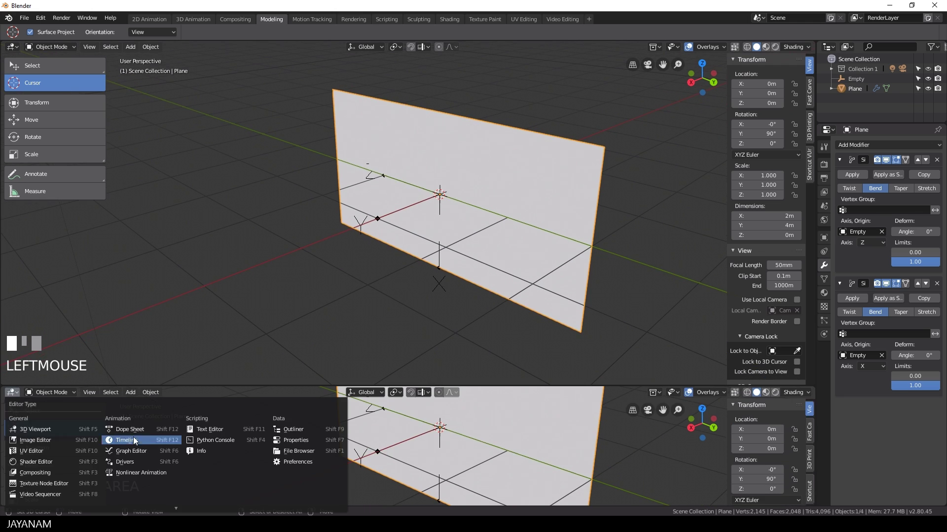
pyautogui.click(133, 437)
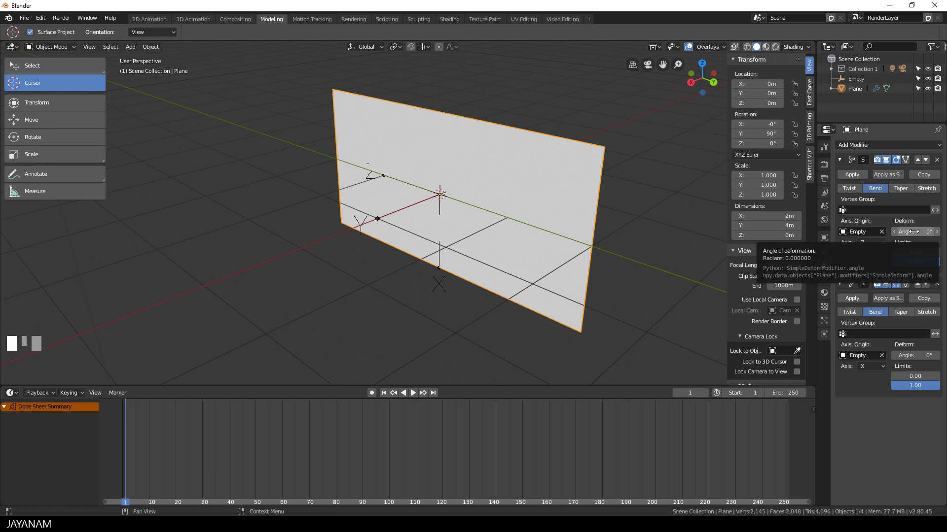
pyautogui.press('i')
pyautogui.press('i')
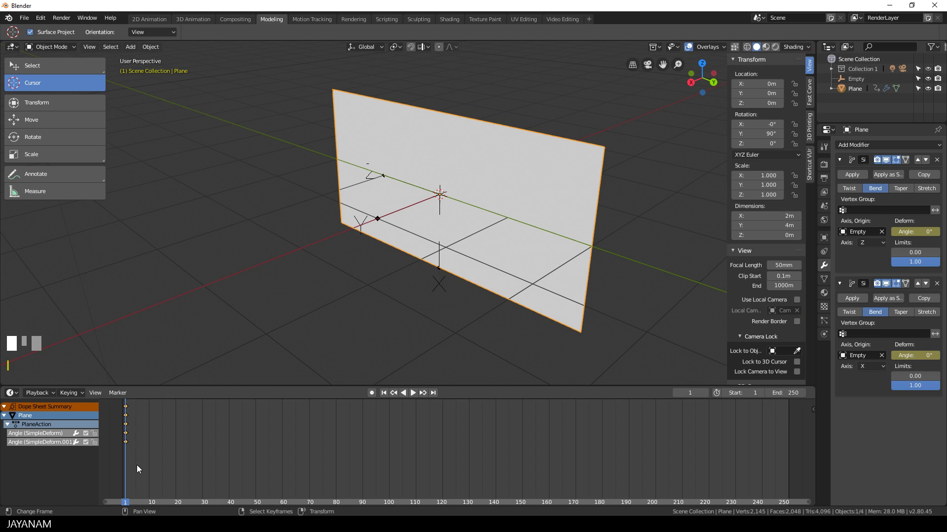
# - At frame 100, set the first Bend modifier's angle to 180° and insert keyframes on all channels
pyautogui.moveTo(128, 468); pyautogui.dragTo(390, 476)
pyautogui.click(915, 232)
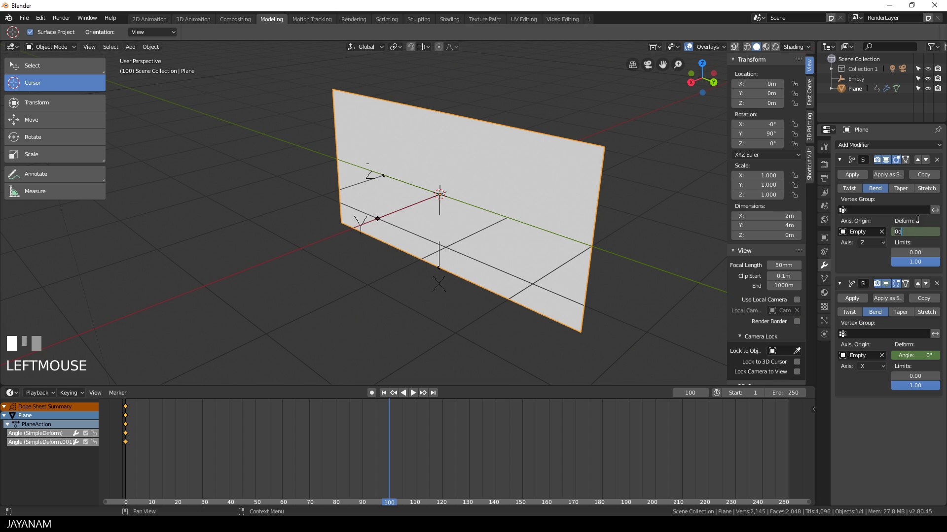
pyautogui.write('180')
pyautogui.press('Return')
pyautogui.press('i')
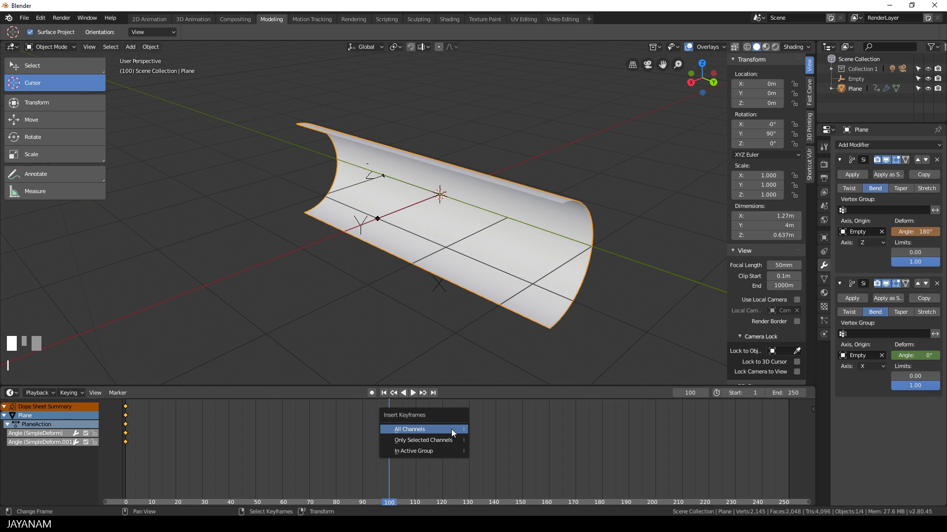
pyautogui.click(451, 429)
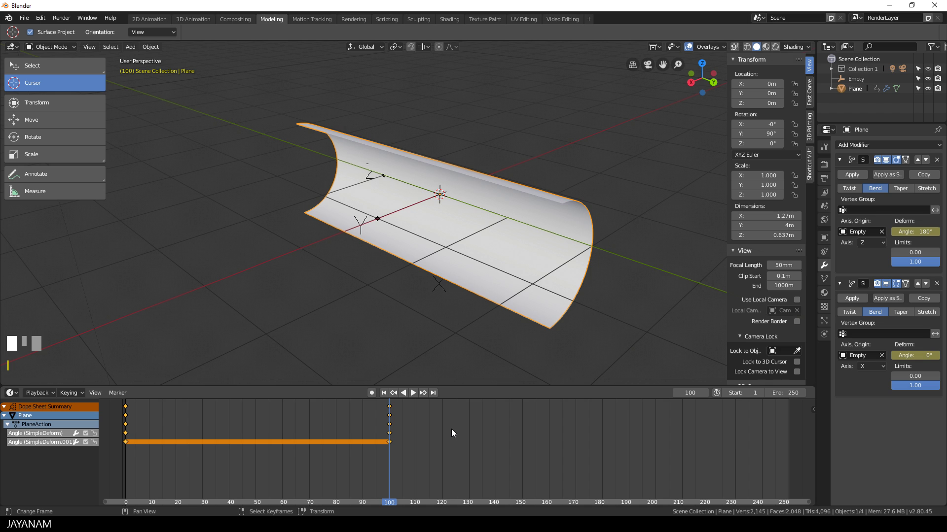
# - Set the second Bend modifier's angle to 360° at frame 100 and insert keyframes on all channels
pyautogui.click(915, 354)
pyautogui.write('36')
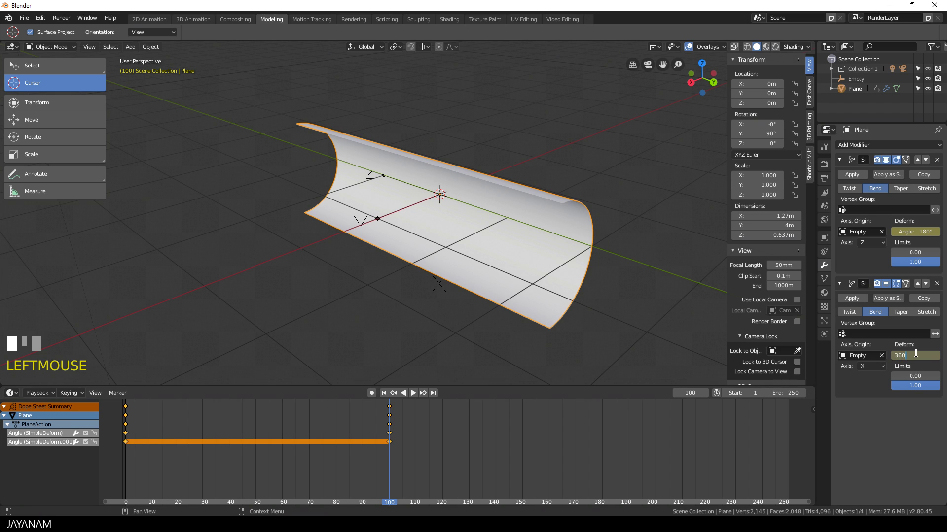
pyautogui.write('0')
pyautogui.press('Return')
pyautogui.press('i')
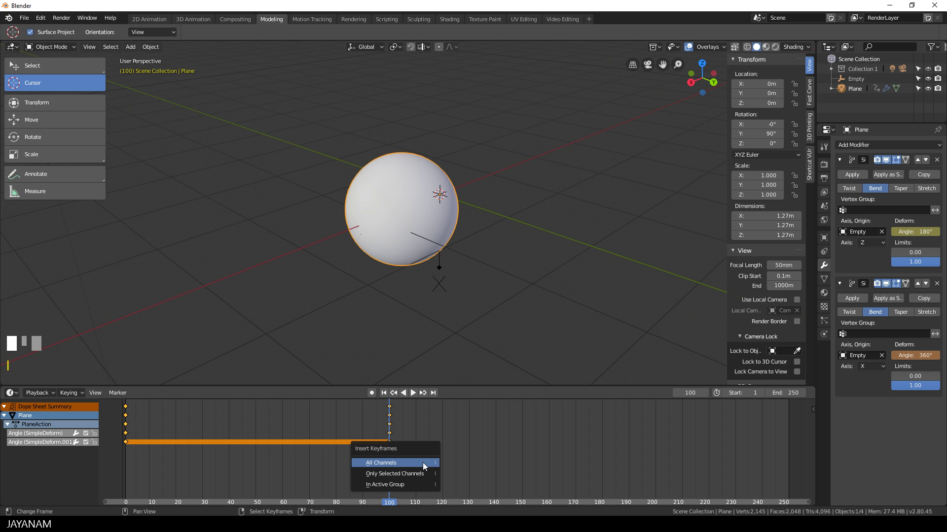
pyautogui.click(422, 463)
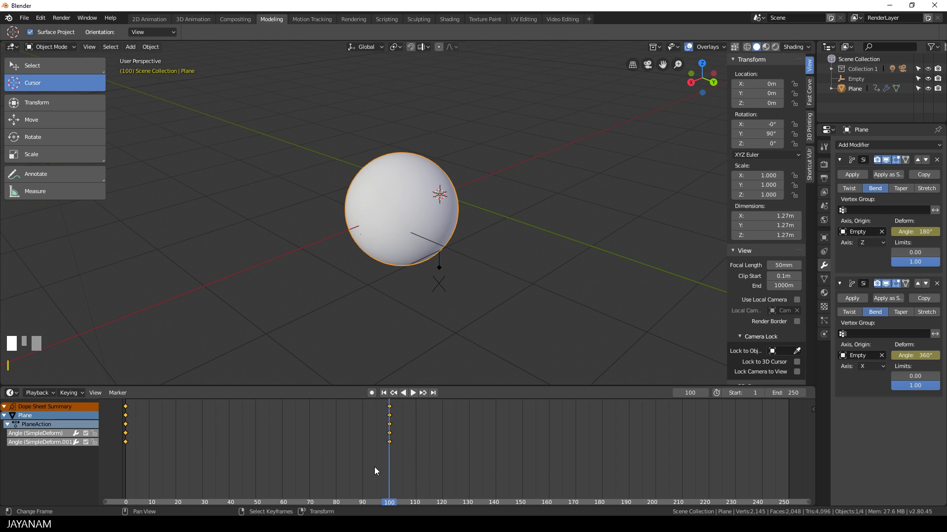
# - Return to the start of the timeline and play the bending animation
pyautogui.moveTo(390, 467); pyautogui.dragTo(111, 457)
pyautogui.press('space')
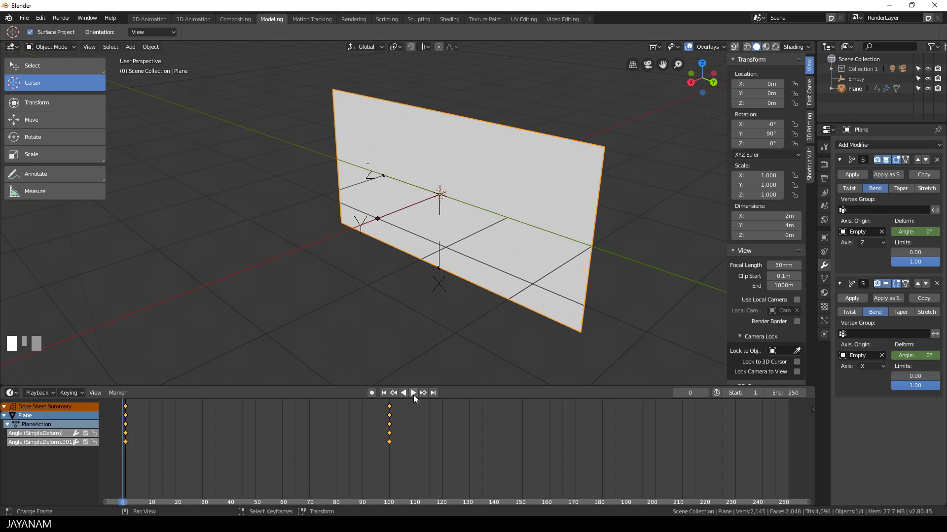
pyautogui.click(408, 393)
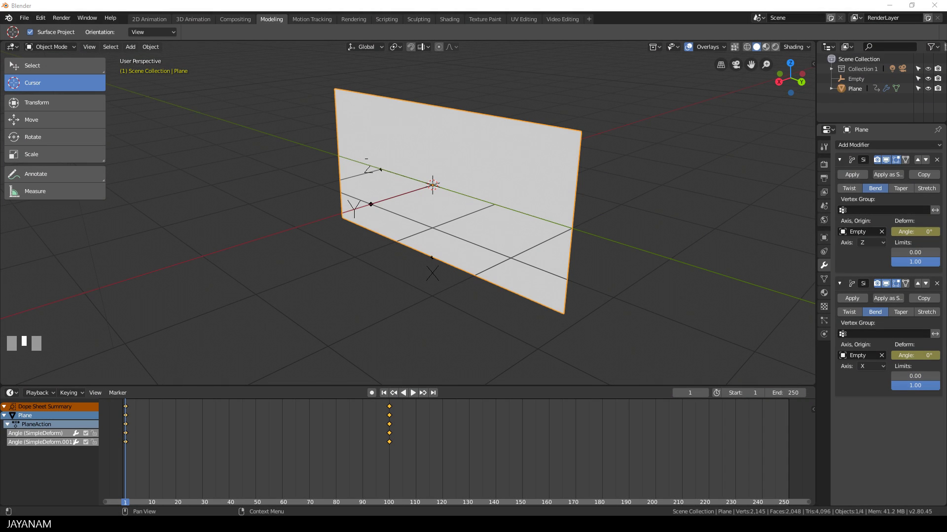
# - Switch the viewport to LookDev shading and scrub the animation to frame 80
pyautogui.click(766, 46)
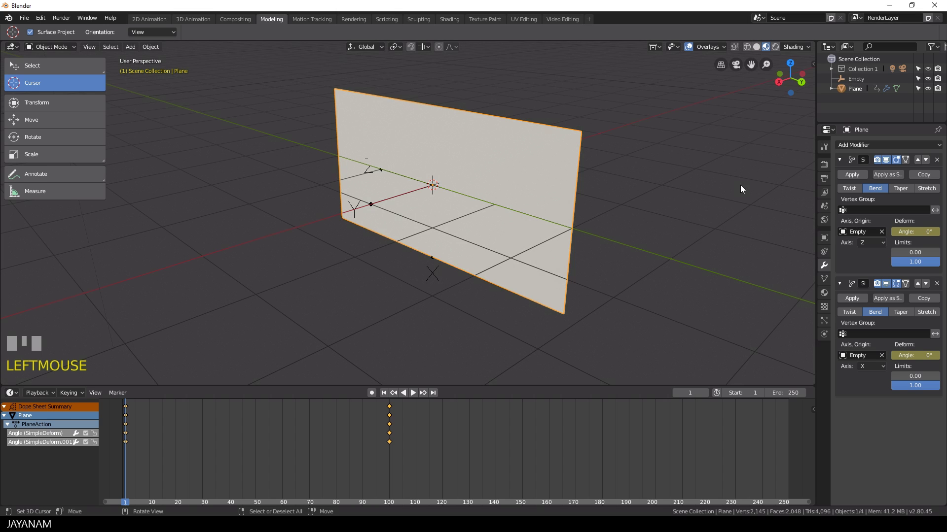
pyautogui.moveTo(740, 184)
pyautogui.mouseDown(button='middle')
pyautogui.moveTo(595, 191)
pyautogui.moveTo(717, 184)
pyautogui.mouseUp(button='middle')
pyautogui.click(349, 436)
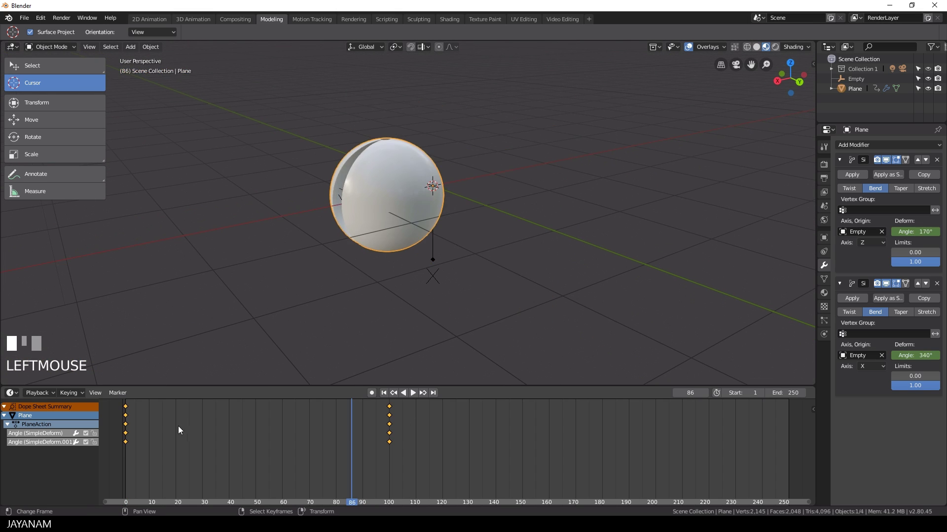
pyautogui.press('space')
pyautogui.moveTo(349, 436)
pyautogui.mouseDown()
pyautogui.moveTo(260, 433)
pyautogui.moveTo(335, 434)
pyautogui.mouseUp()
pyautogui.press('space')
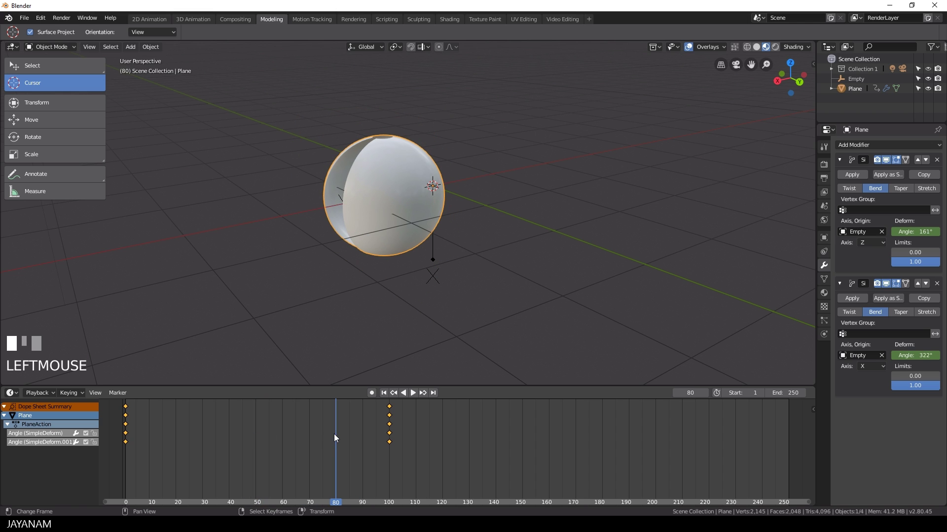
# - Add a Solidify modifier to the plane with Even Thickness enabled and a thickness of 0.05 m
pyautogui.click(854, 144)
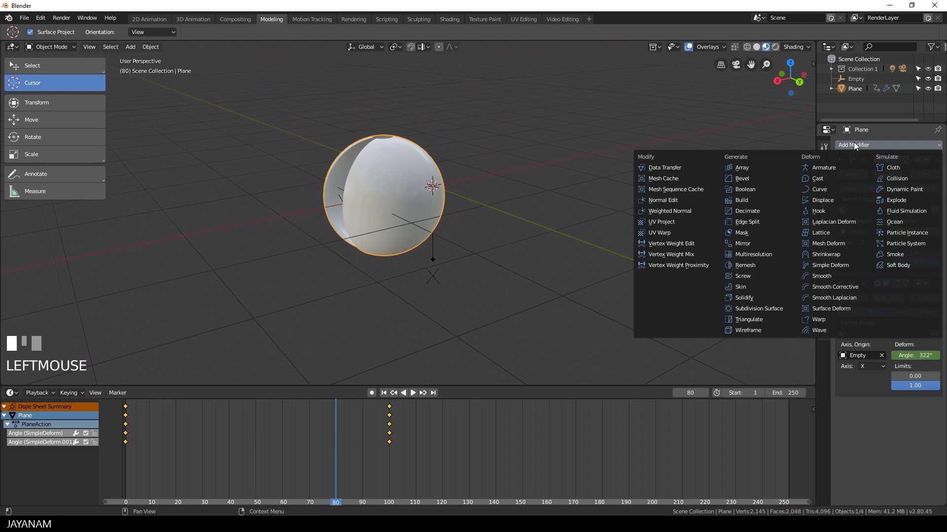
pyautogui.click(757, 308)
pyautogui.click(896, 457)
pyautogui.moveTo(861, 435)
pyautogui.mouseDown()
pyautogui.moveTo(882, 435)
pyautogui.moveTo(858, 434)
pyautogui.mouseUp()
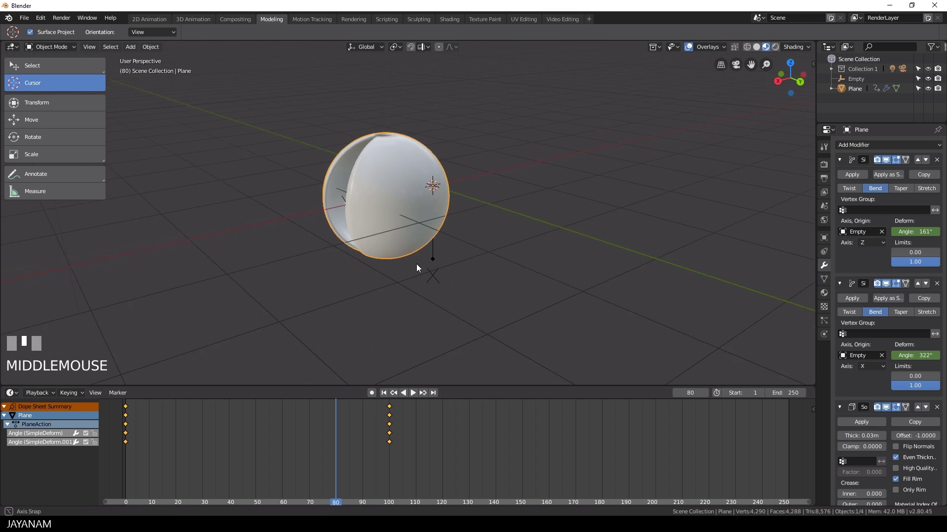
pyautogui.keyDown('shift'); pyautogui.moveTo(416, 264); pyautogui.dragTo(479, 227, button='middle'); pyautogui.keyUp('shift')
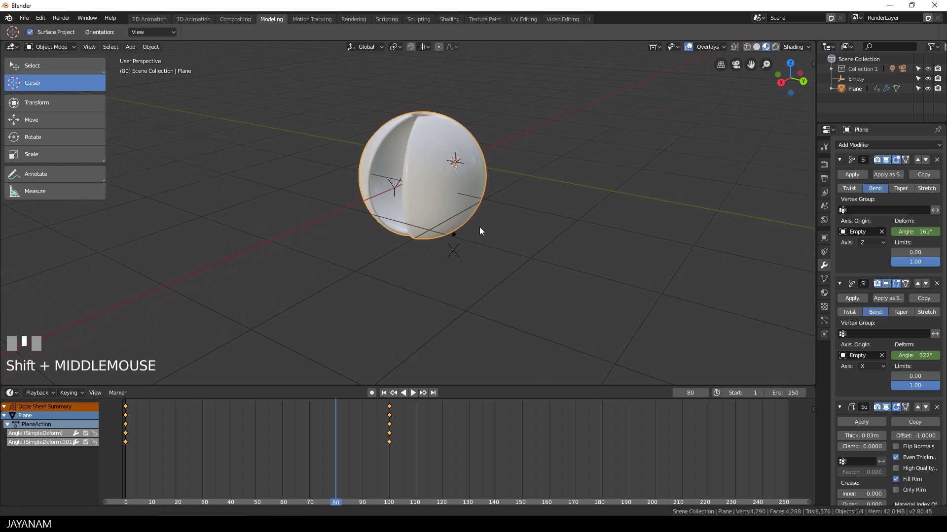
pyautogui.click(883, 436)
# - Preview the thickened plane's bending by playing the animation and scrubbing it to frame 64
pyautogui.press('space')
pyautogui.click(224, 452)
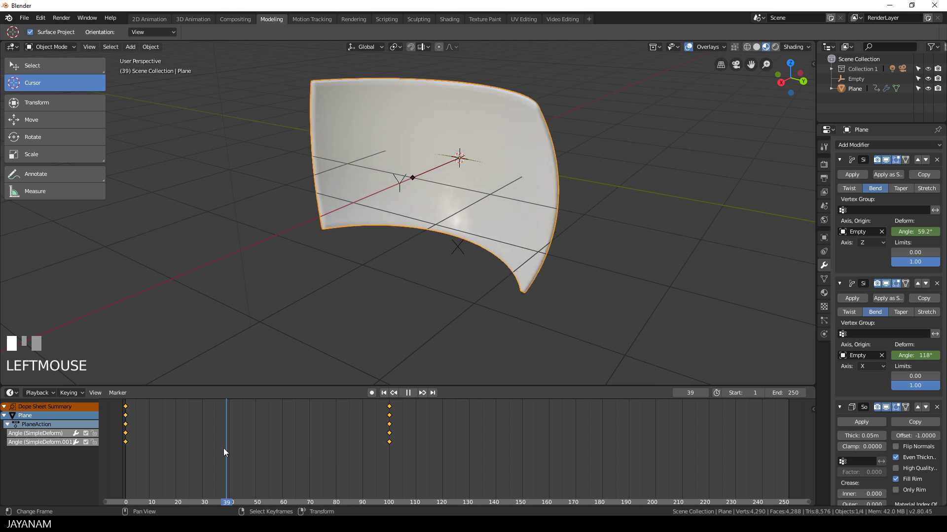
pyautogui.moveTo(224, 452); pyautogui.dragTo(293, 450)
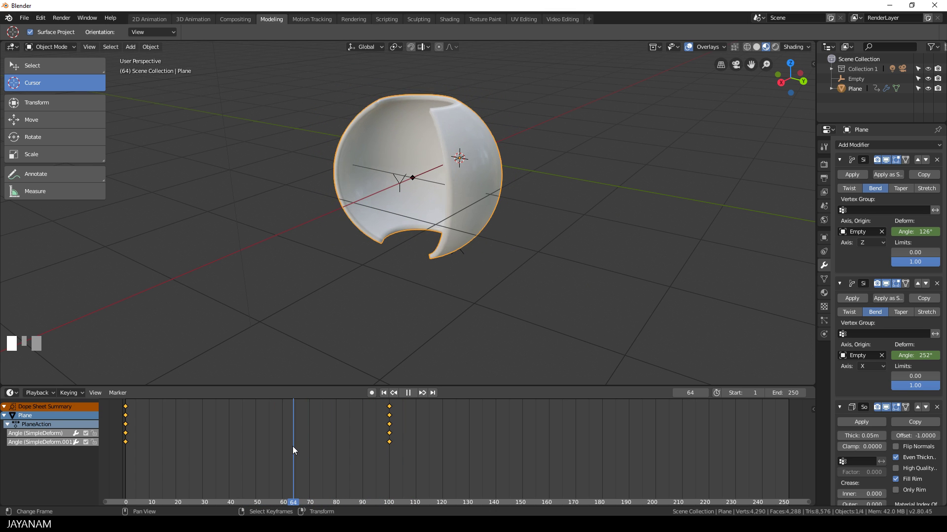